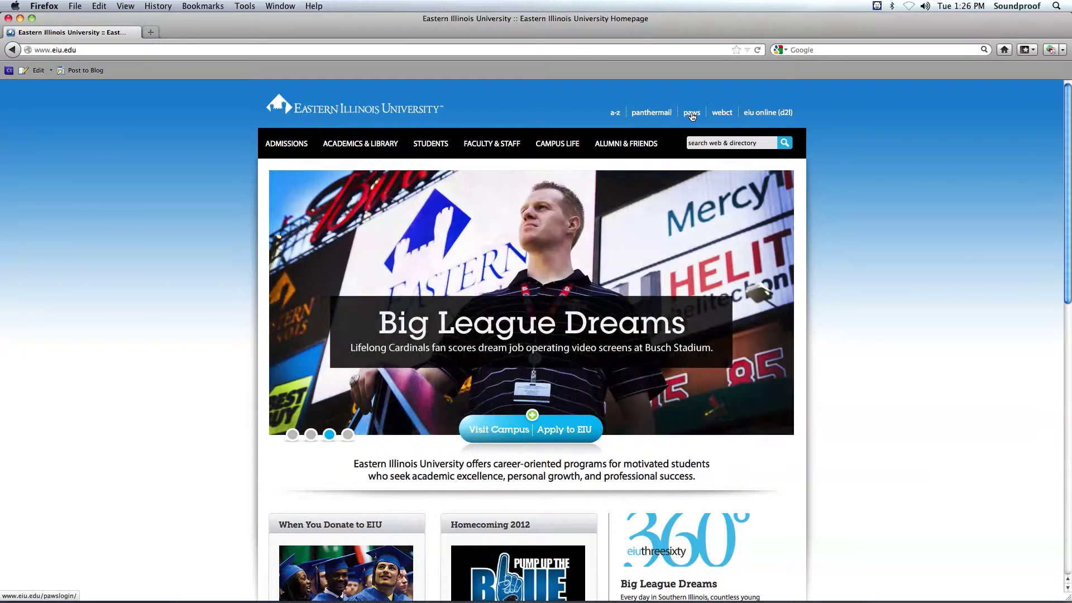
# Follow the homepage 'paws' link, then 'Login to PAWS', to reach the login page
pyautogui.click(692, 117)
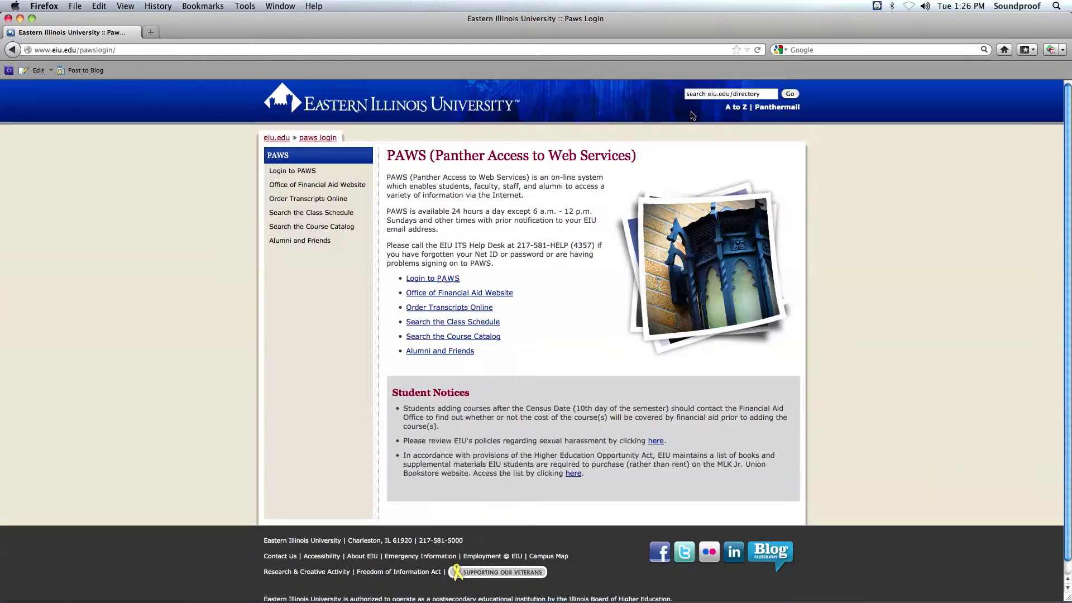
pyautogui.click(428, 279)
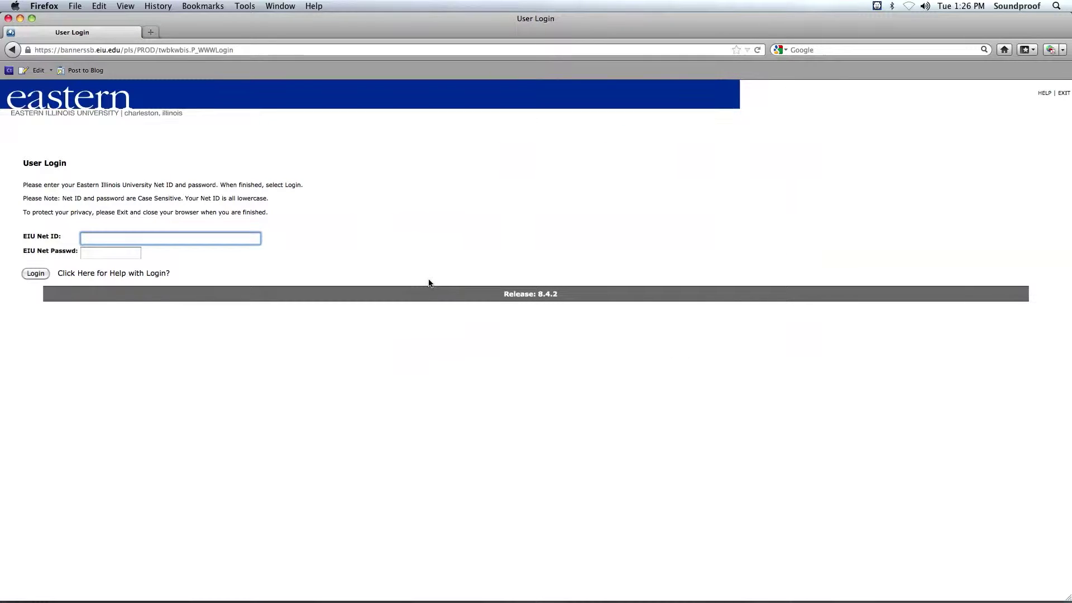
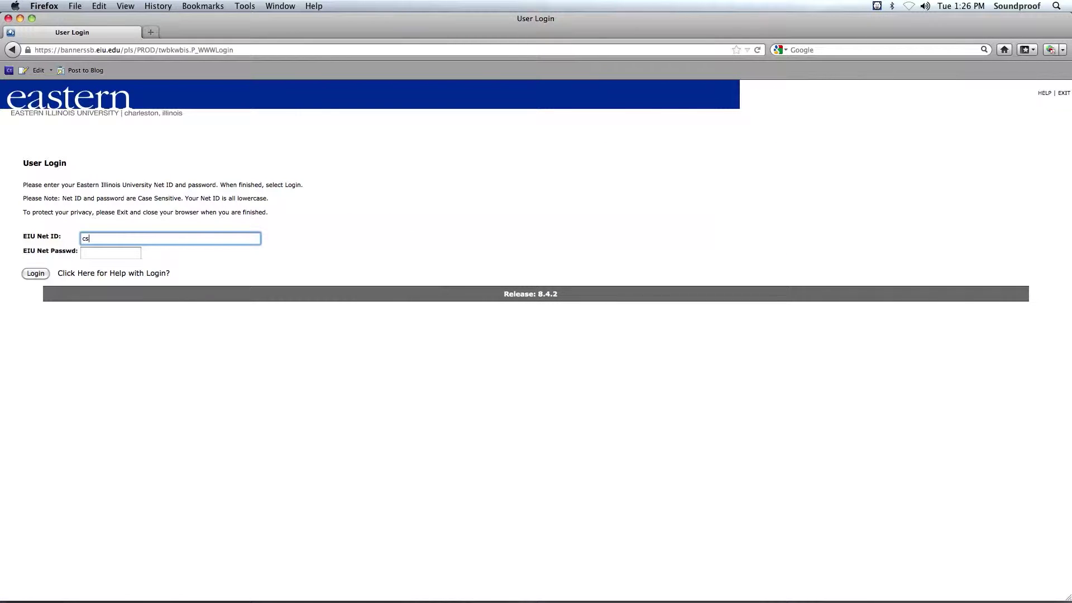
# Log in with Net ID and password, open Student > Registration, and continue past the policy
pyautogui.press('Tab')
pyautogui.write('***********')
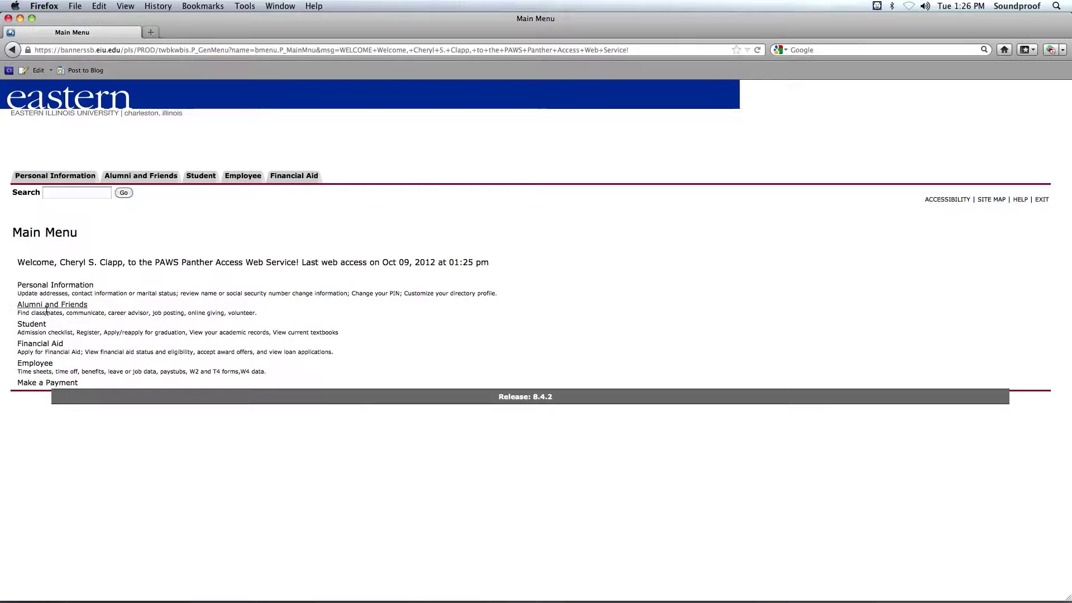
pyautogui.click(40, 327)
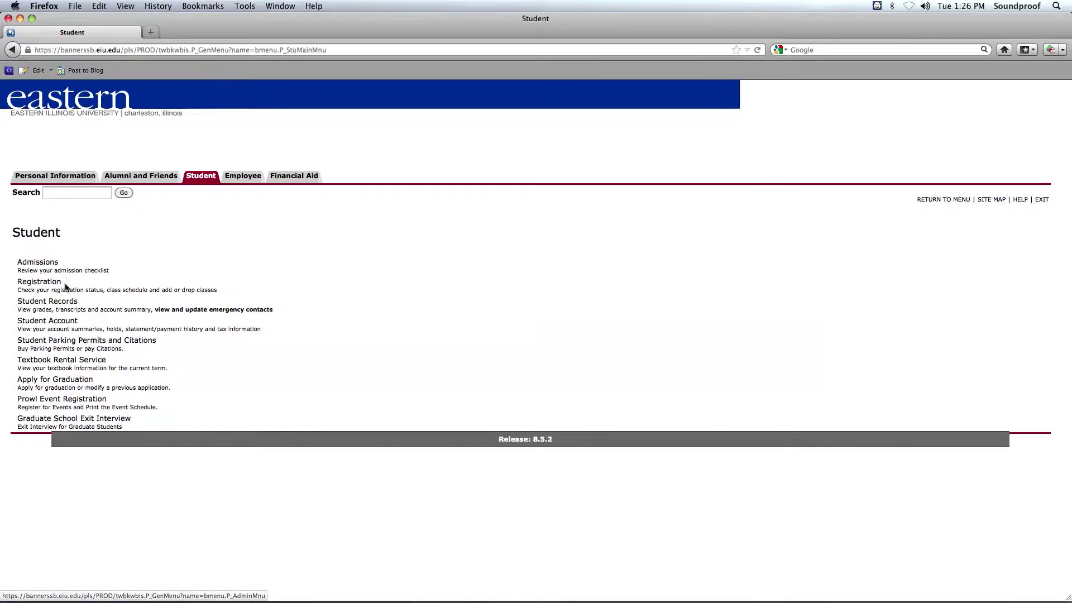
pyautogui.click(50, 286)
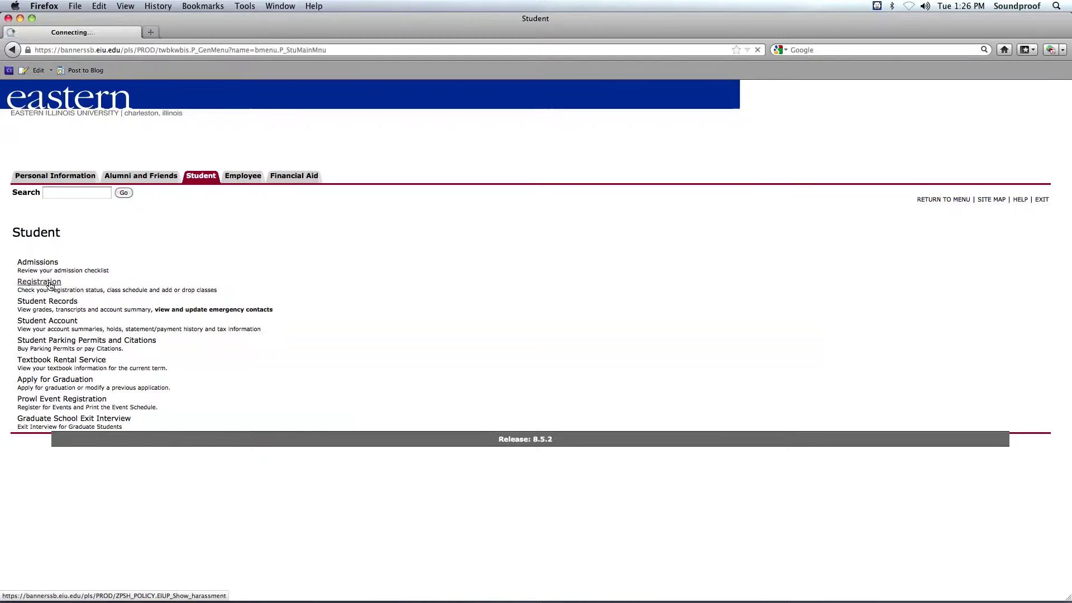
pyautogui.scroll(-1, 310, 339)
pyautogui.scroll(-5, 310, 339)
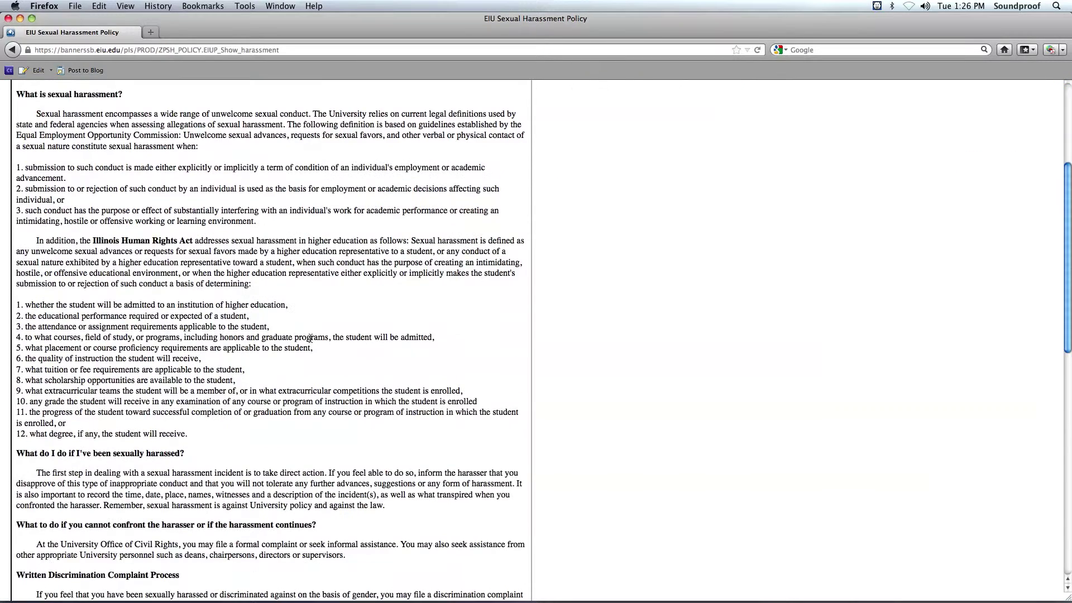
pyautogui.scroll(-5, 310, 339)
pyautogui.scroll(-5, 310, 340)
pyautogui.scroll(-5, 310, 338)
pyautogui.scroll(-3, 311, 339)
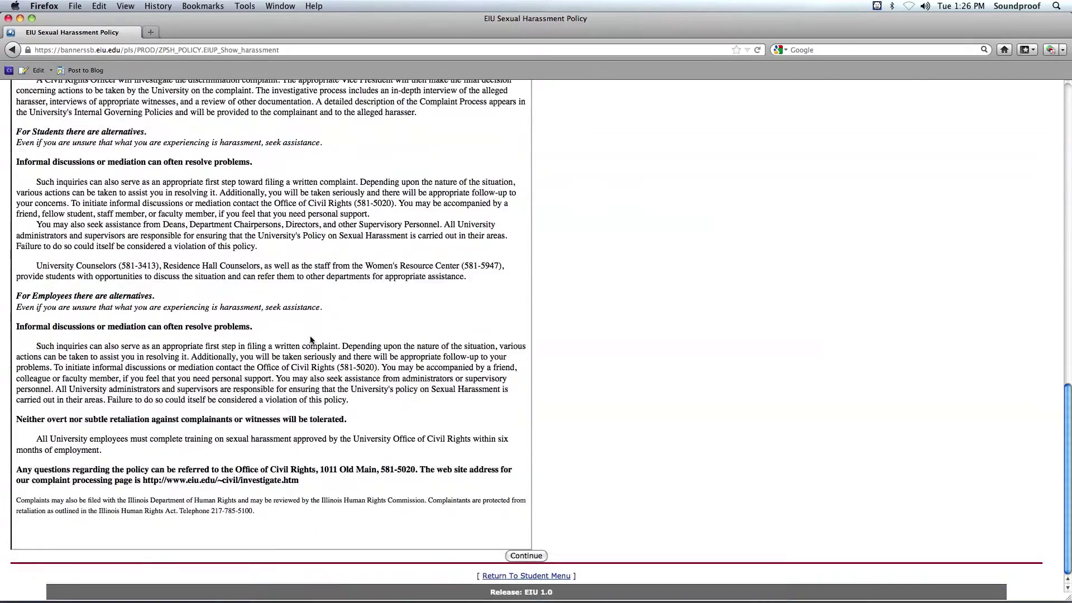
pyautogui.click(525, 556)
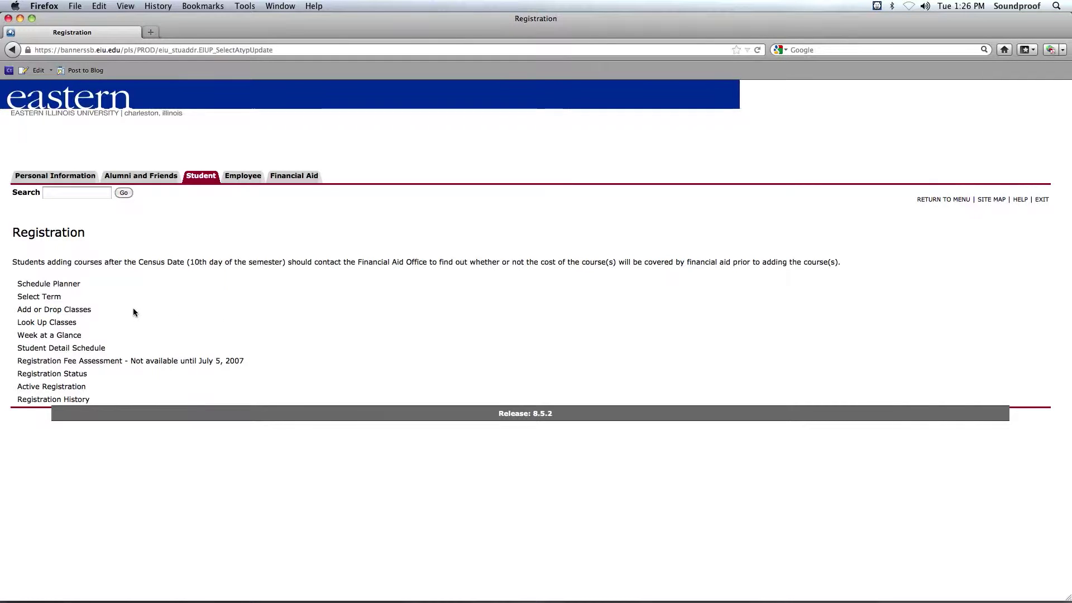
# Submit Fall 2012 as the Look Up Classes term and open Advanced Search
pyautogui.click(65, 324)
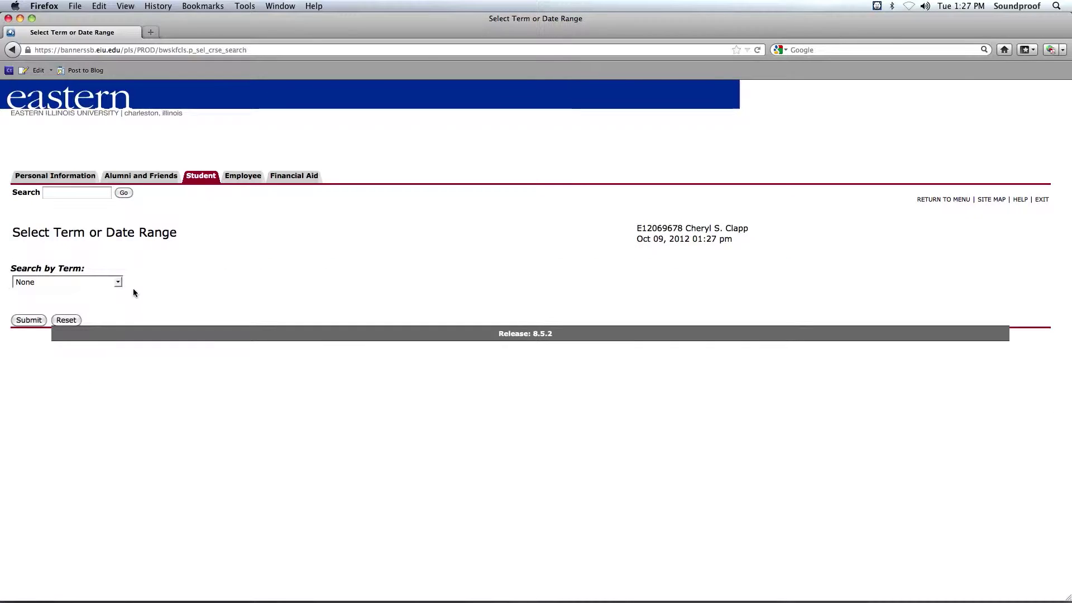
pyautogui.click(93, 283)
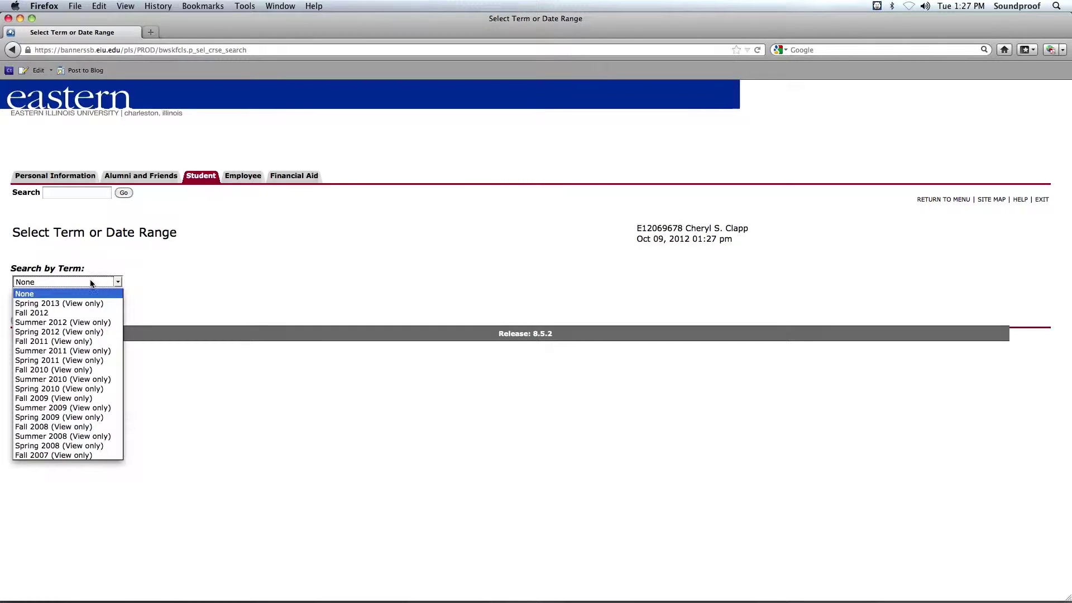
pyautogui.click(43, 312)
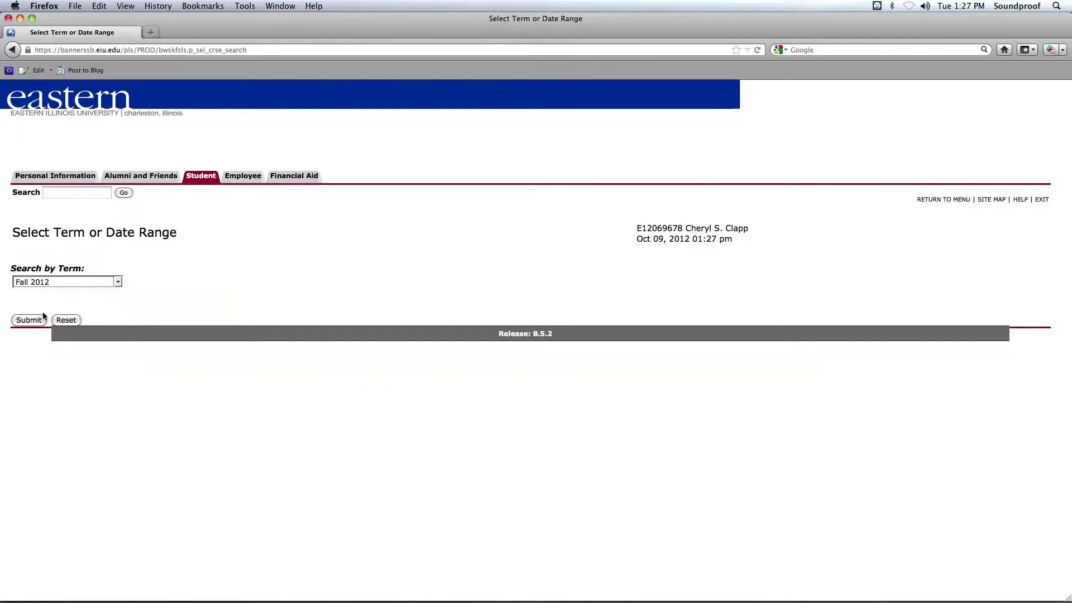
pyautogui.click(32, 323)
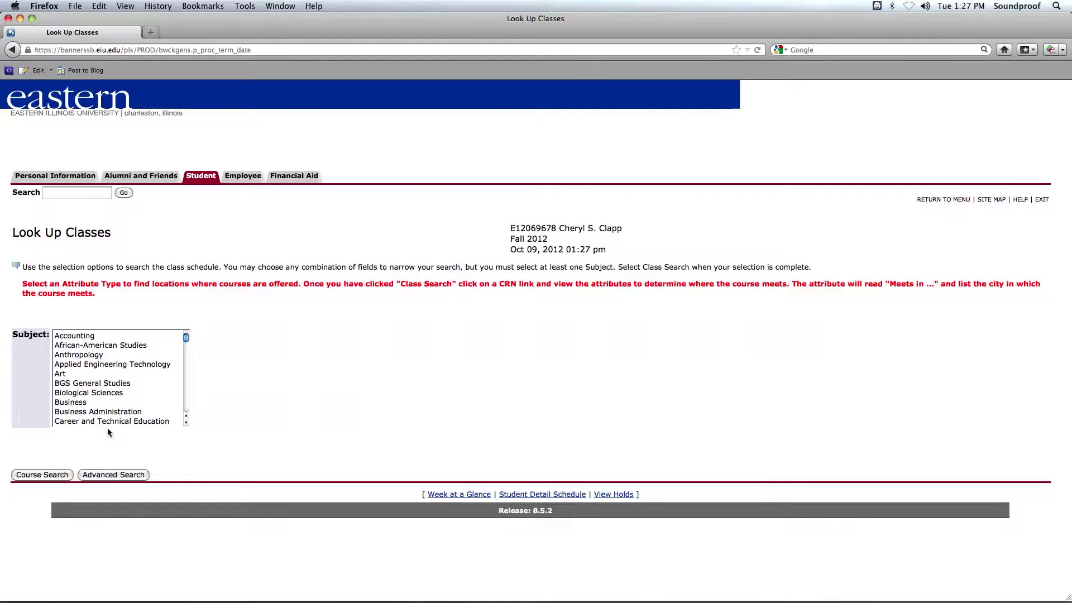
pyautogui.click(108, 475)
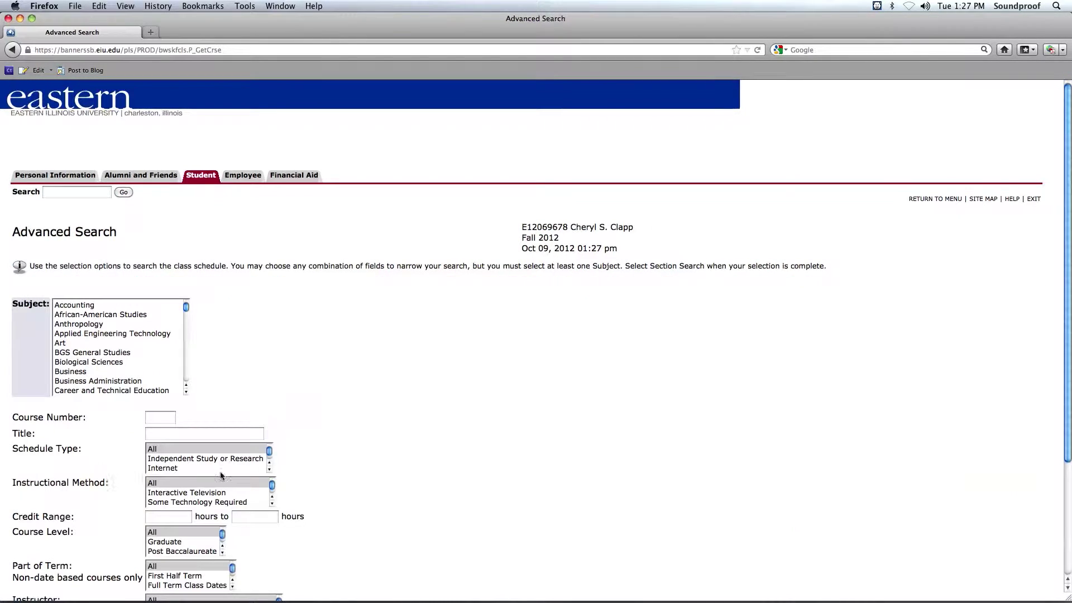
pyautogui.scroll(-2, 365, 435)
pyautogui.scroll(-3, 364, 434)
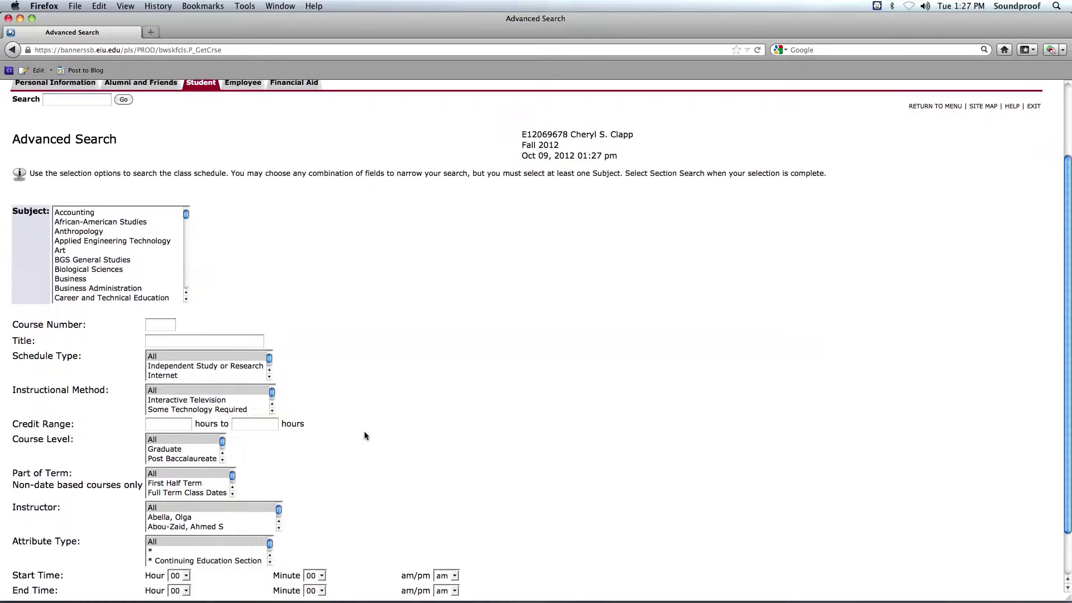
pyautogui.scroll(-1, 364, 435)
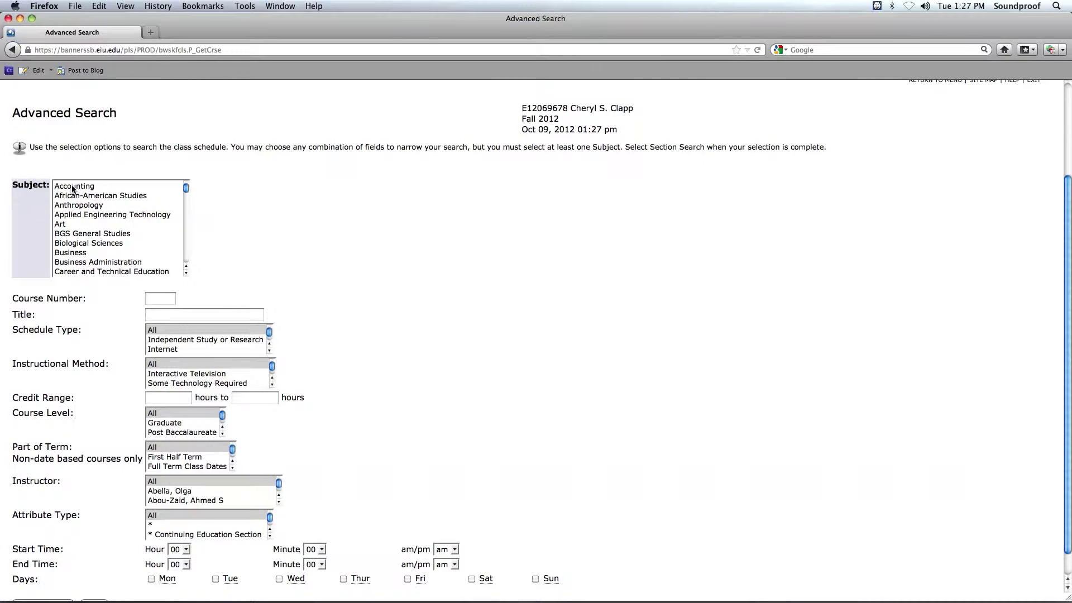
# Select every subject in the list and choose Internet as the schedule type
pyautogui.moveTo(73, 188); pyautogui.dragTo(99, 308)
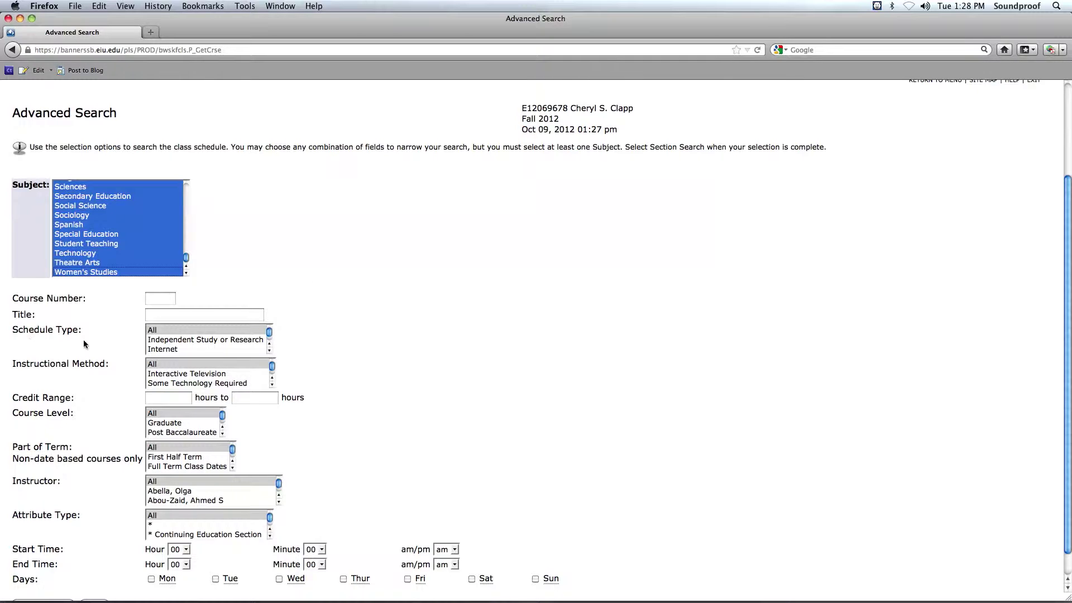
pyautogui.click(161, 350)
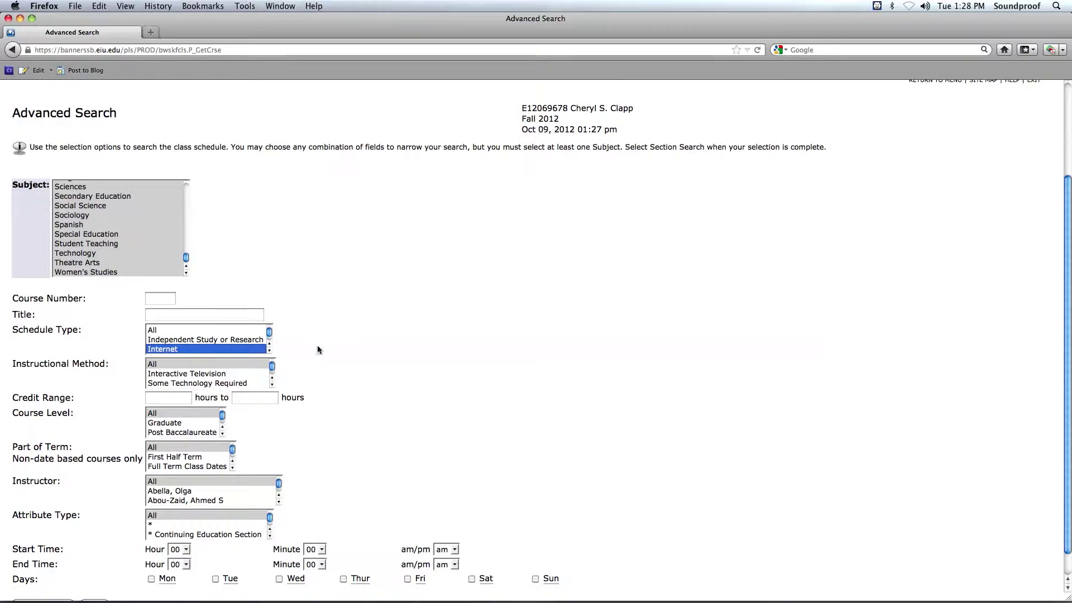
pyautogui.scroll(-2, 423, 408)
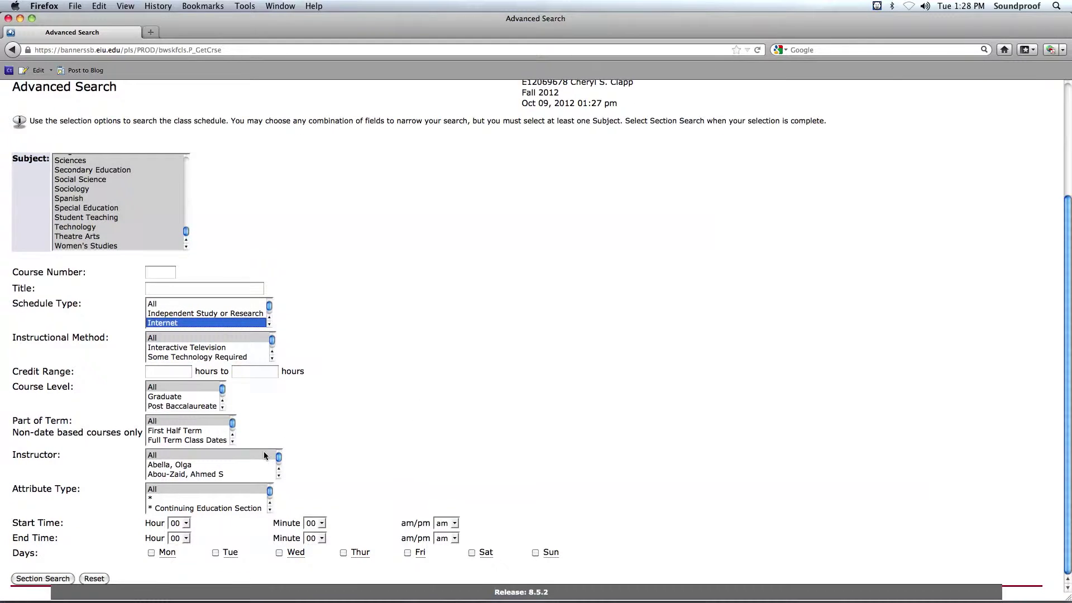
# Run Section Search, view CRN 95310's details and catalog entry, then return to results
pyautogui.click(38, 579)
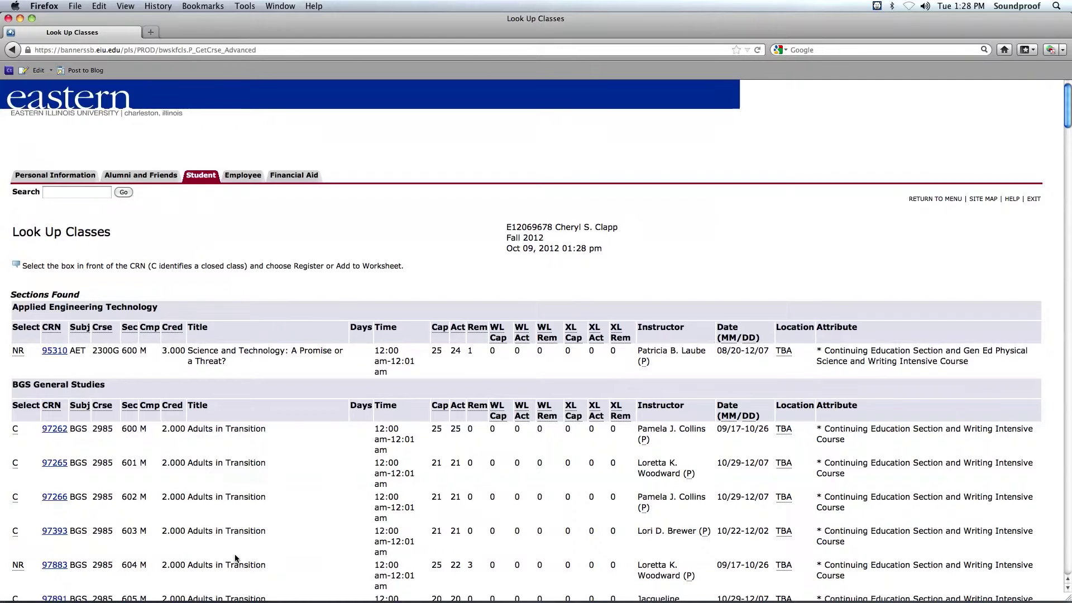
pyautogui.scroll(-3, 321, 524)
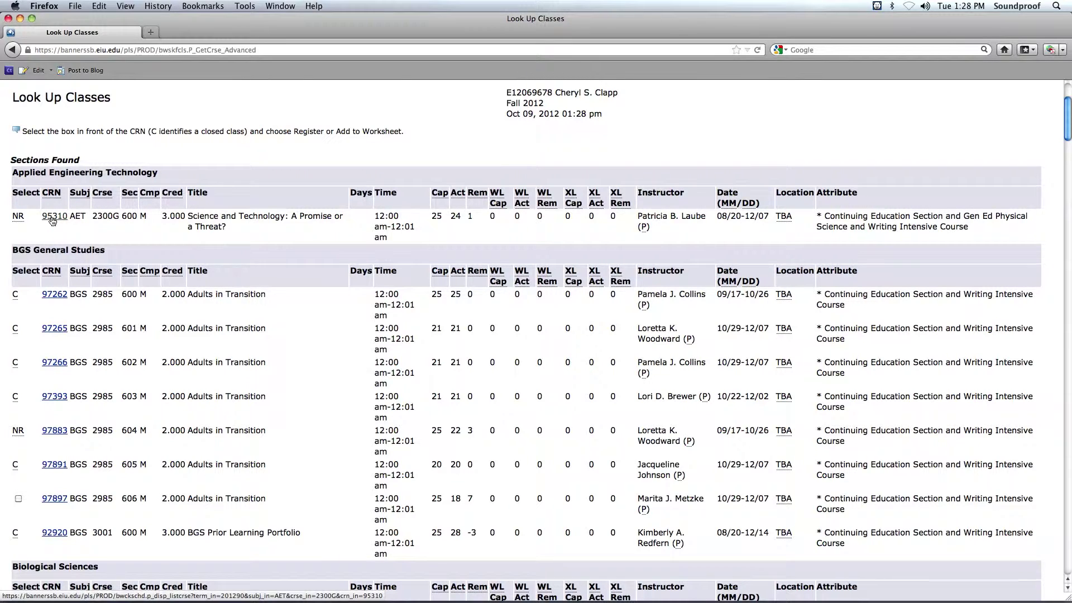
pyautogui.click(52, 217)
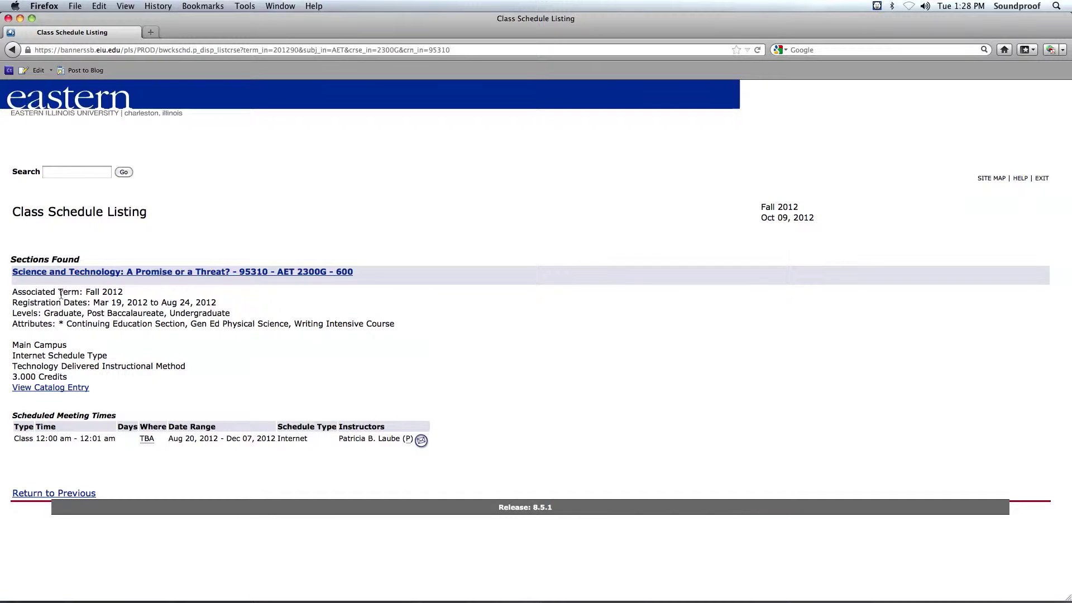
pyautogui.click(52, 389)
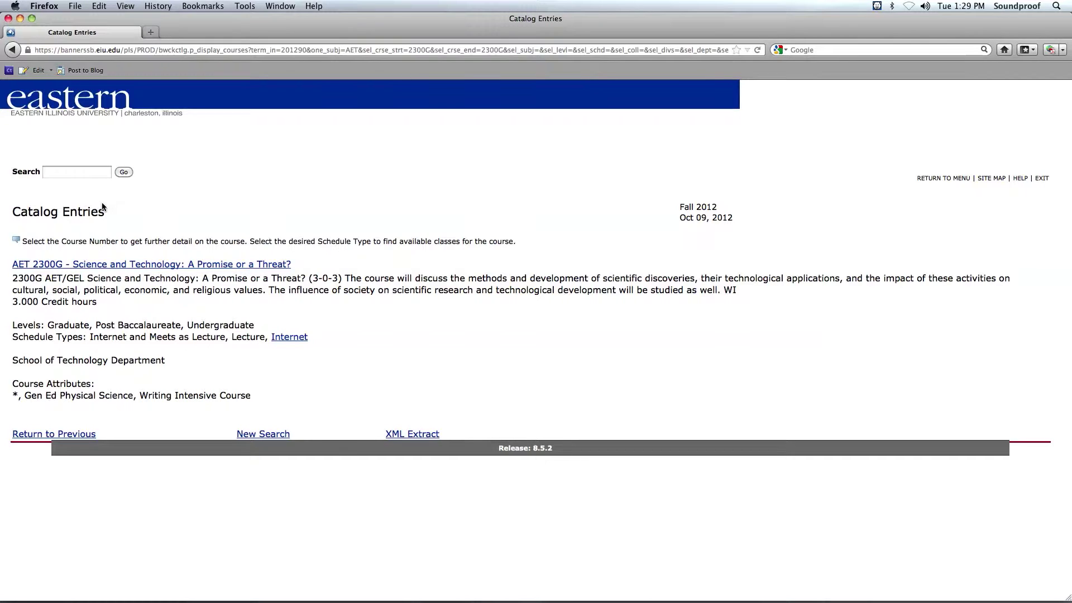
pyautogui.click(14, 49)
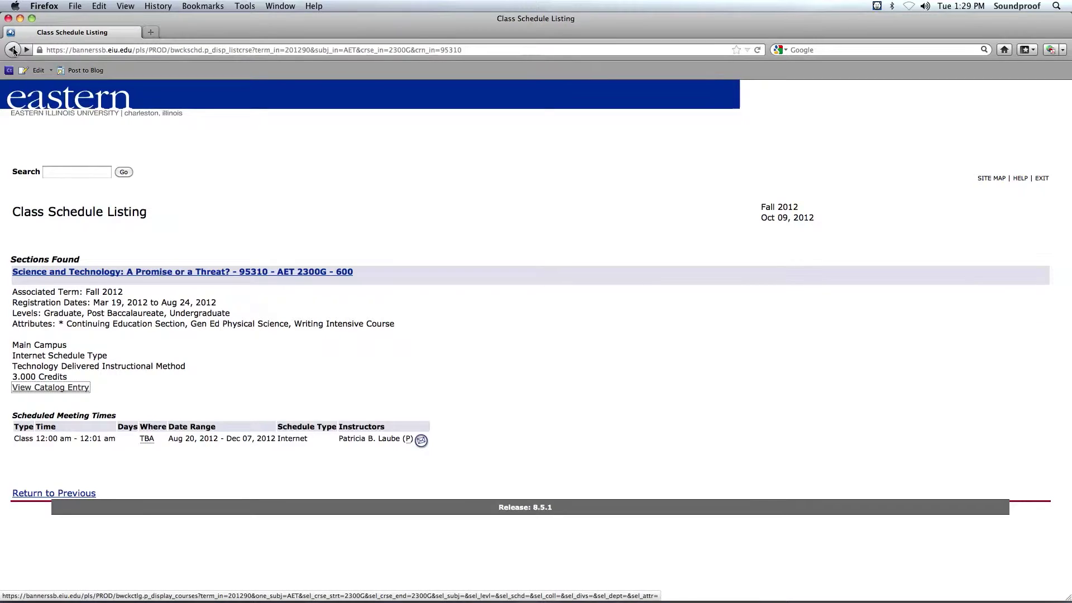
pyautogui.click(13, 50)
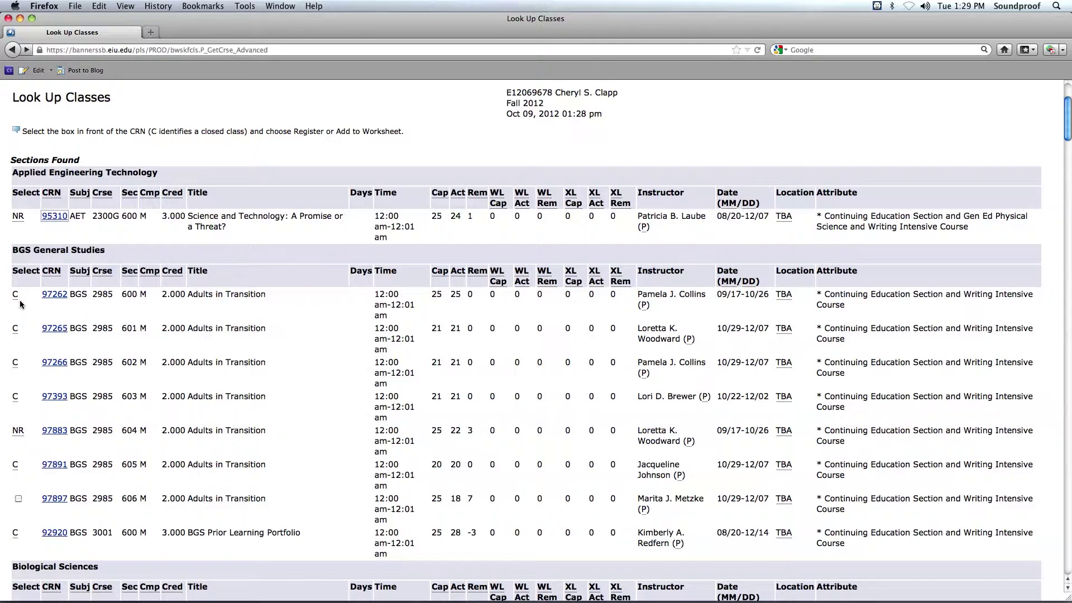
pyautogui.scroll(-1, 20, 305)
pyautogui.scroll(-1, 20, 305)
pyautogui.scroll(-1, 21, 304)
pyautogui.scroll(-1, 20, 305)
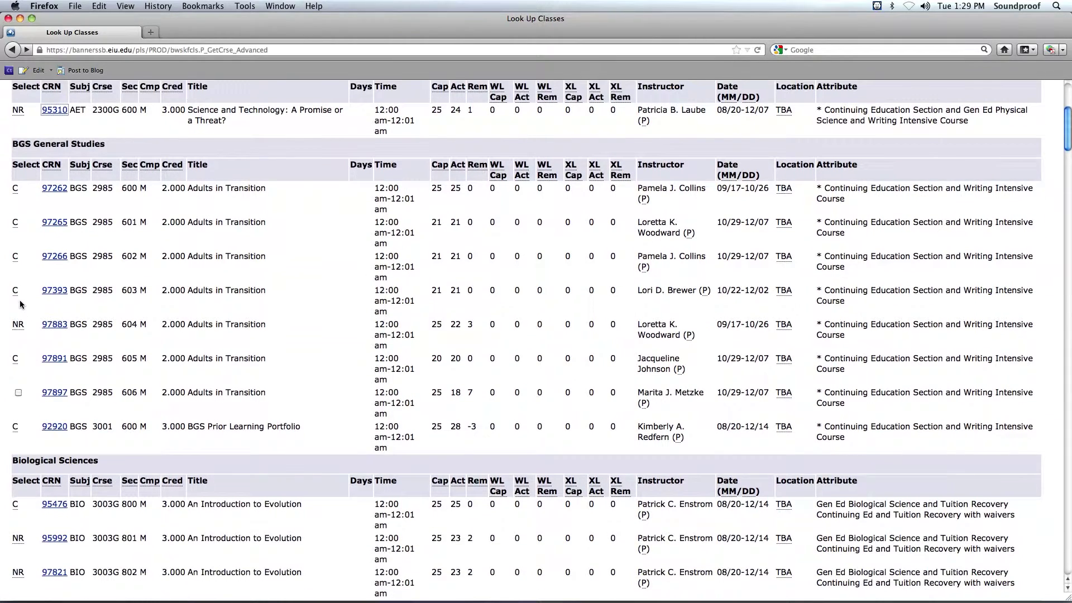
pyautogui.scroll(-1, 20, 304)
pyautogui.scroll(-1, 20, 304)
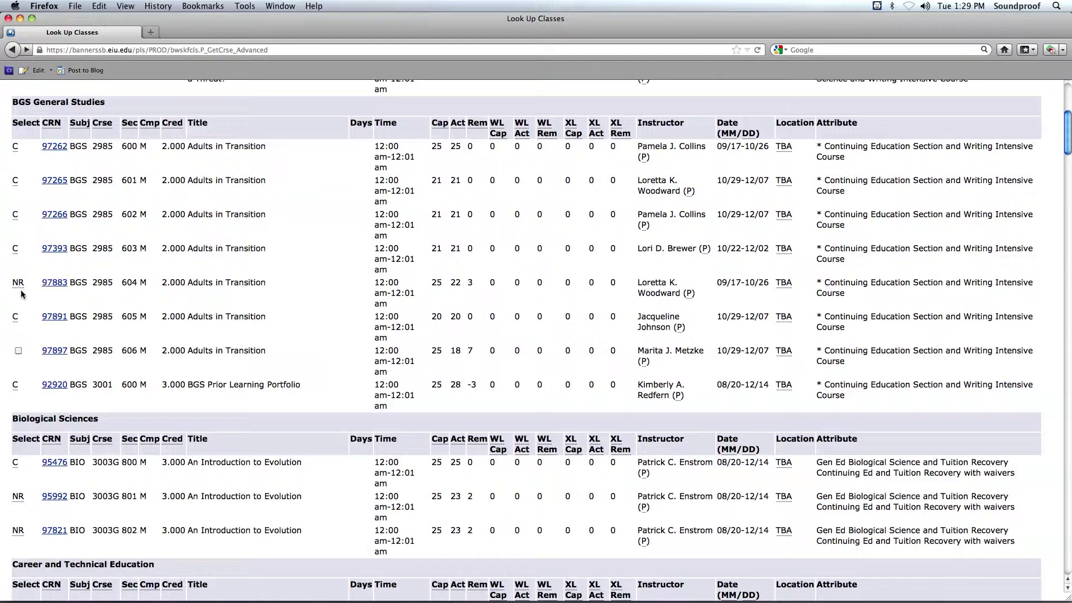
# Register for CRN 97897, Adults in Transition, then go back to Advanced Search
pyautogui.click(18, 351)
pyautogui.moveTo(1067, 139); pyautogui.dragTo(1052, 591)
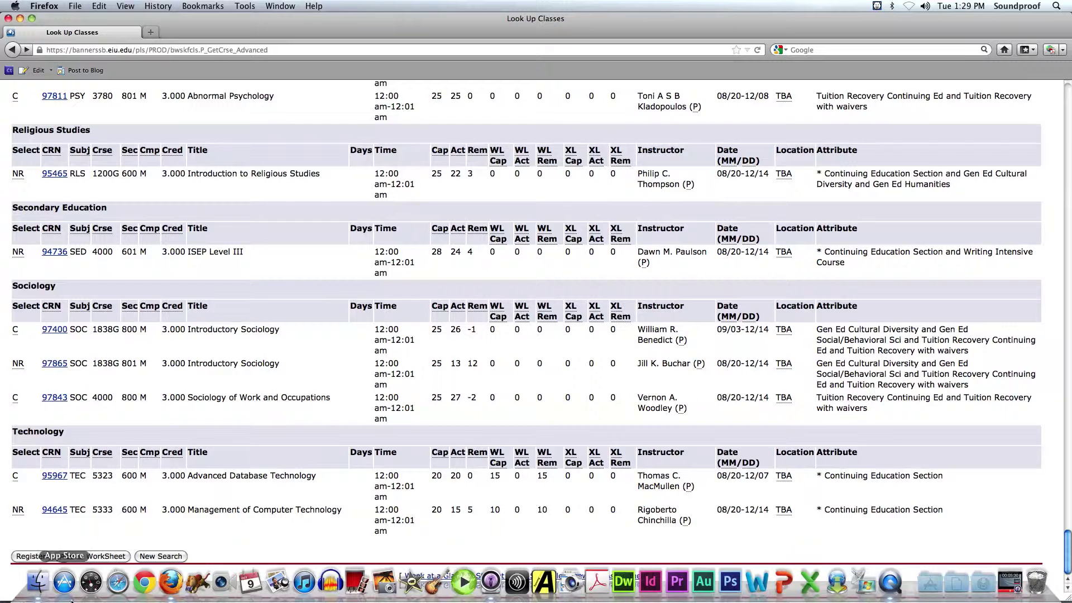
pyautogui.click(30, 556)
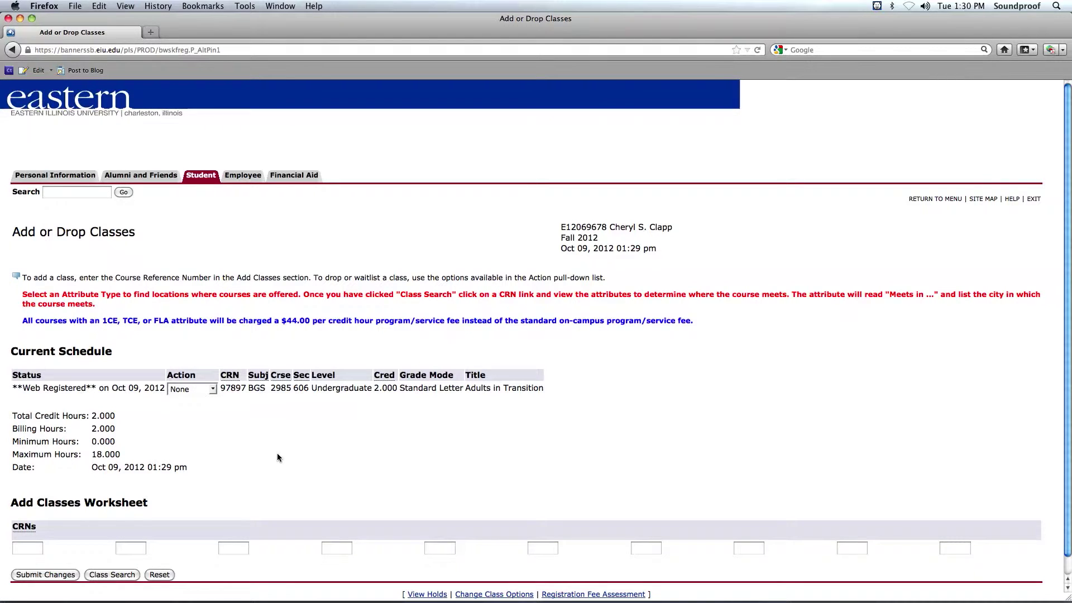
pyautogui.click(12, 49)
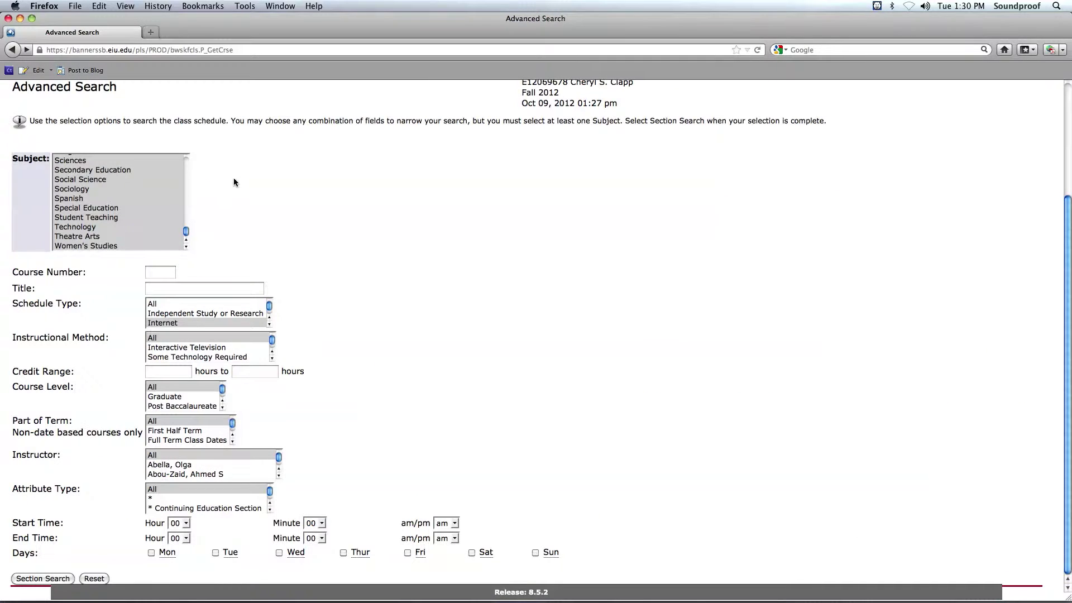
pyautogui.moveTo(188, 232)
pyautogui.mouseDown()
pyautogui.moveTo(188, 164)
pyautogui.moveTo(189, 211)
pyautogui.mouseUp()
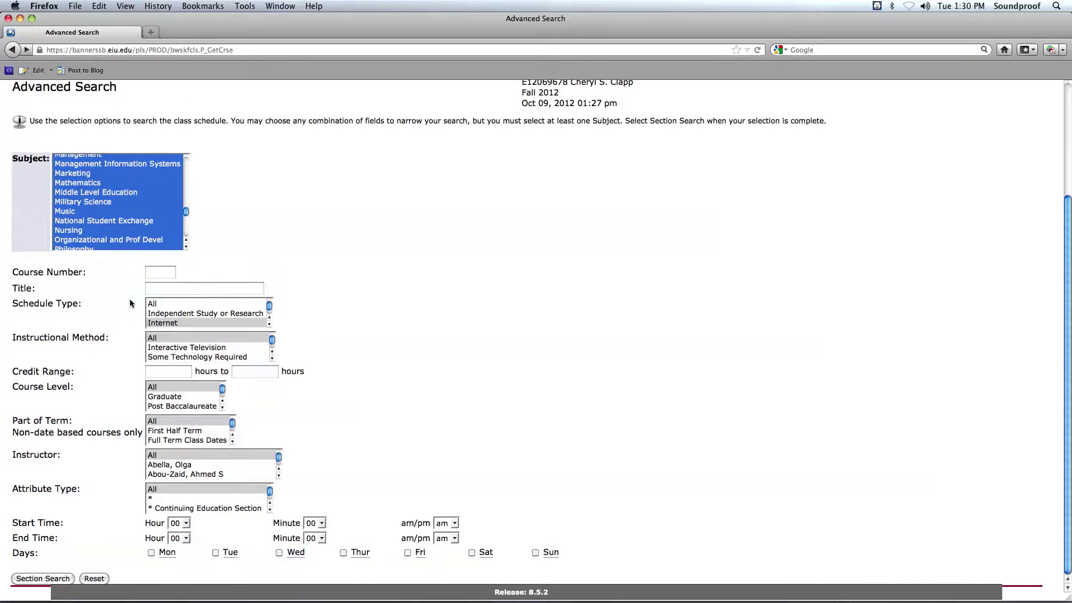
# Set Schedule Type to All and the attribute to Meets in Champaign
pyautogui.click(155, 305)
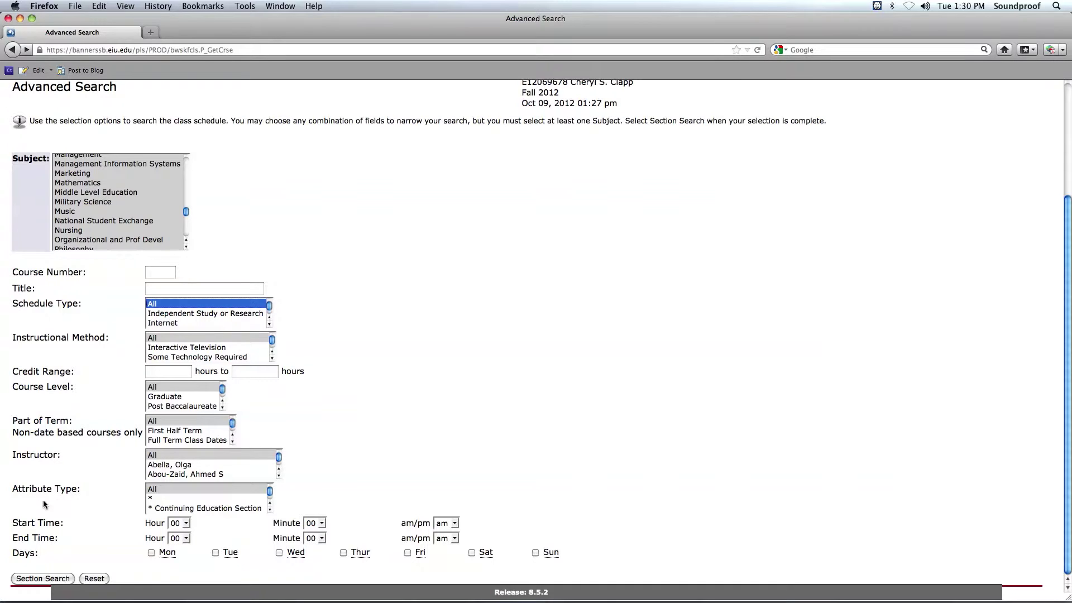
pyautogui.click(269, 511)
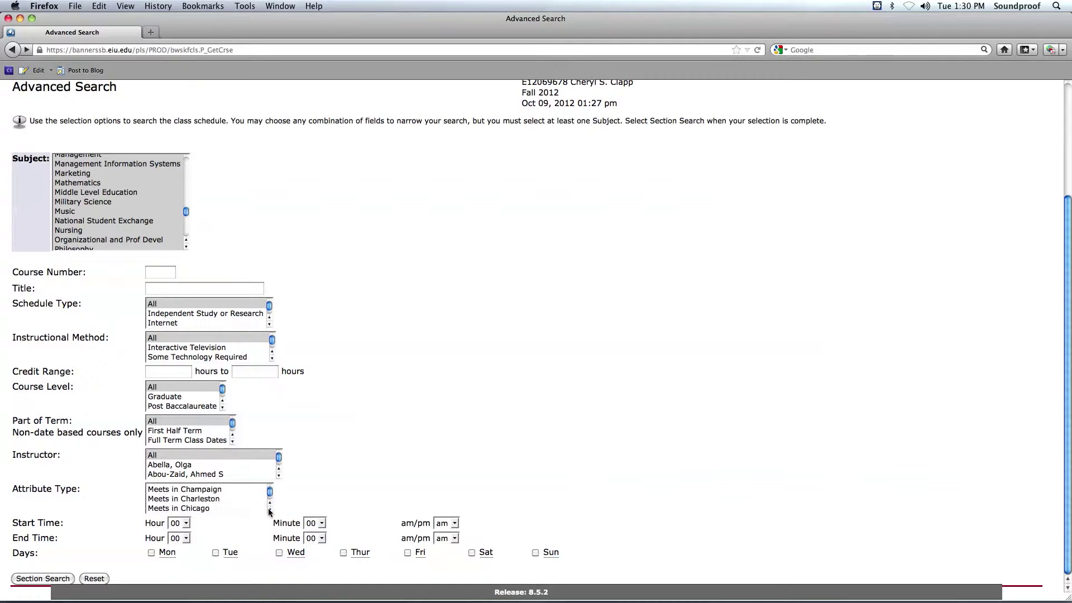
pyautogui.click(217, 492)
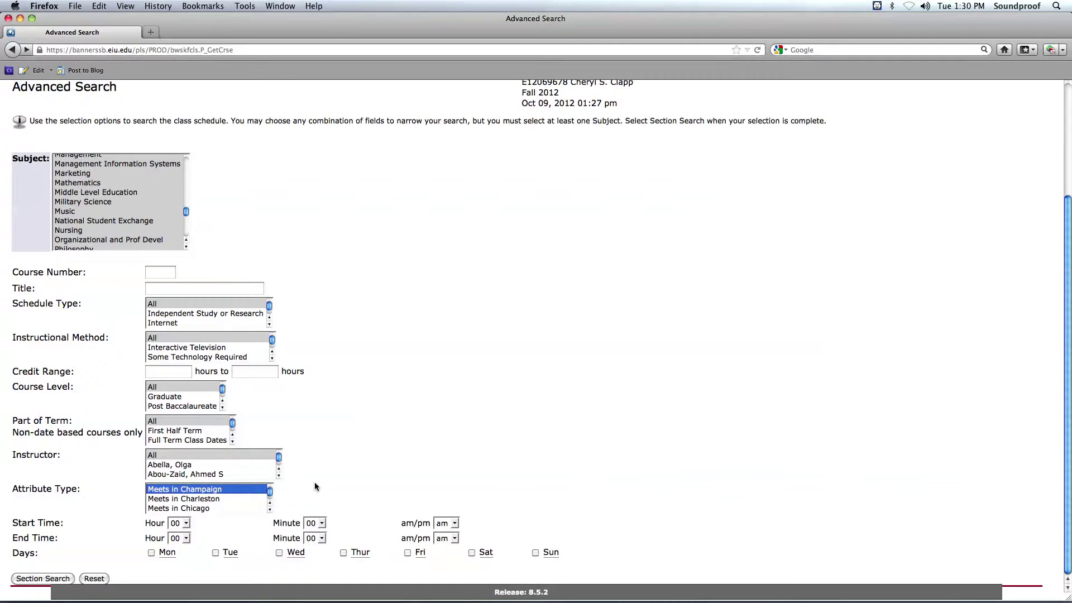